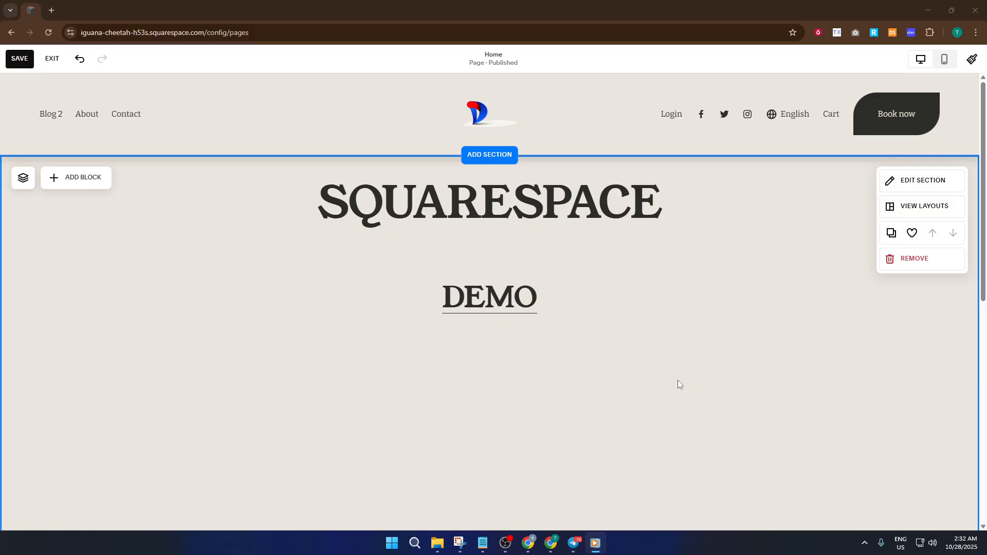
{"action": "left_click", "coordinate": [673, 369]}
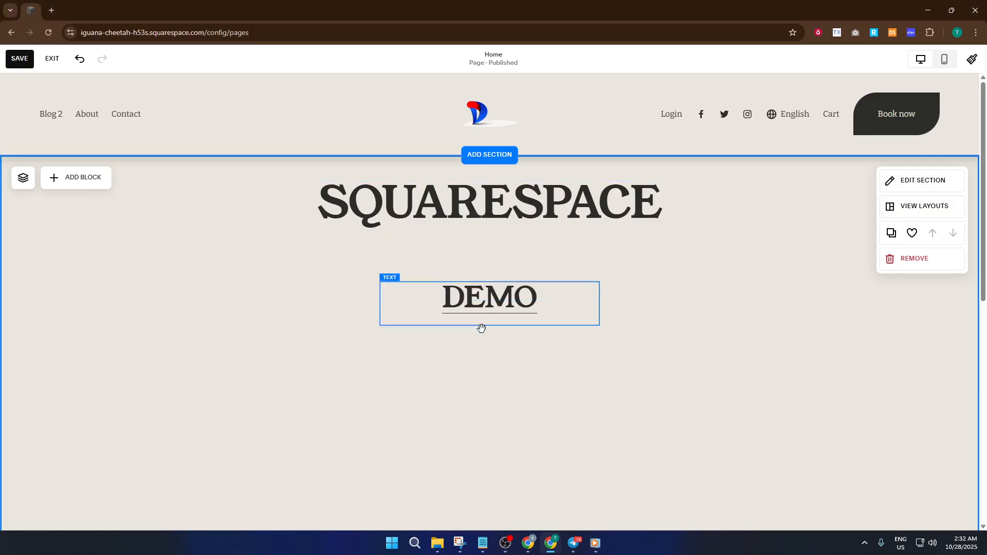
{"action": "scroll", "coordinate": [482, 328], "scroll_direction": "down", "scroll_amount": 3}
{"action": "scroll", "coordinate": [542, 236], "scroll_direction": "up", "scroll_amount": 3}
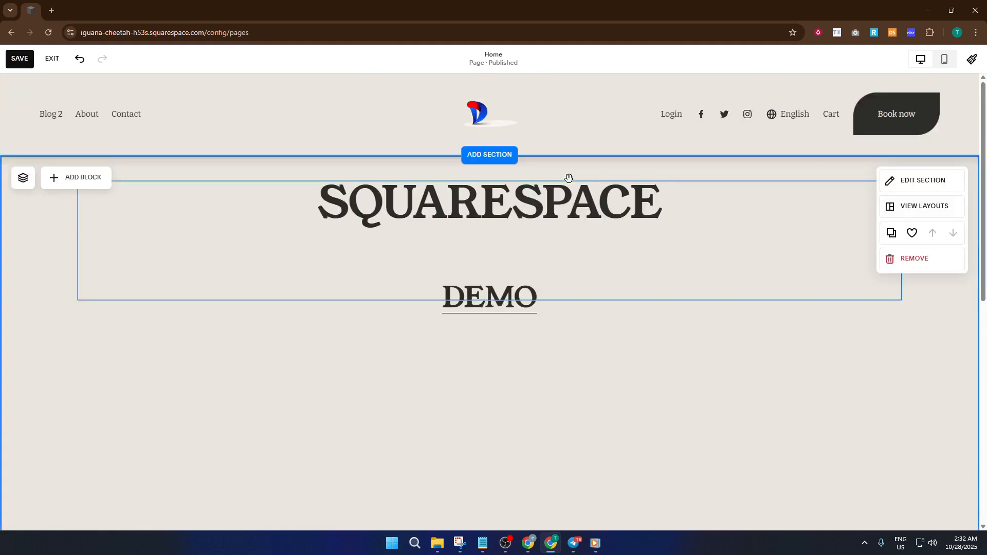
{"action": "left_click", "coordinate": [591, 140]}
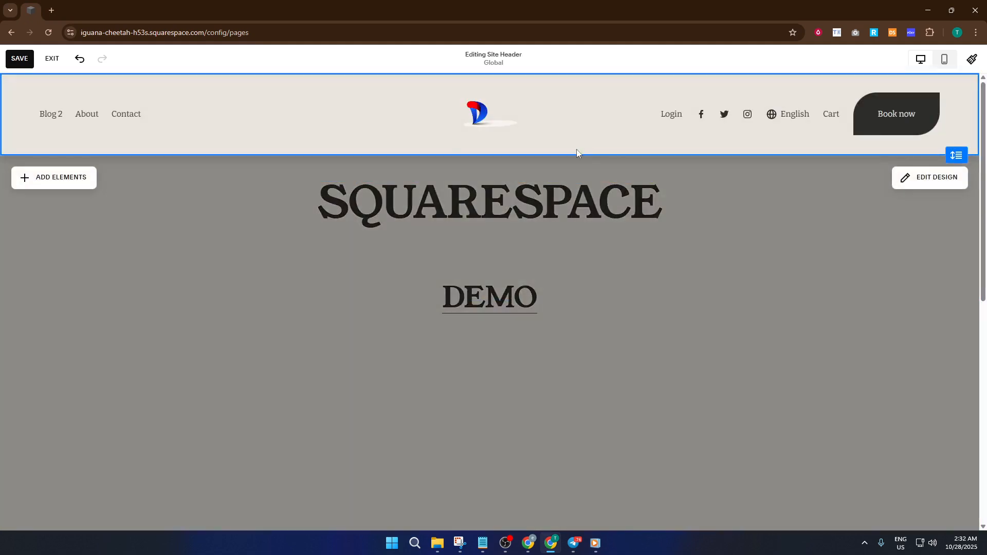
{"action": "left_click", "coordinate": [630, 355]}
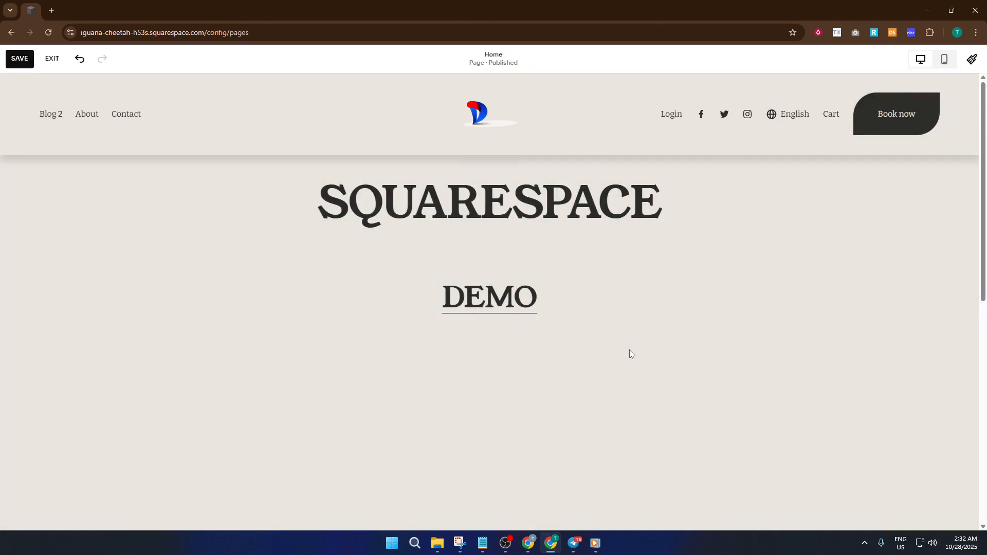
Step: Open the first section's background art options and apply the yellow-and-teal blurred swirl artwork
{"action": "scroll", "coordinate": [627, 355], "scroll_direction": "down", "scroll_amount": 1}
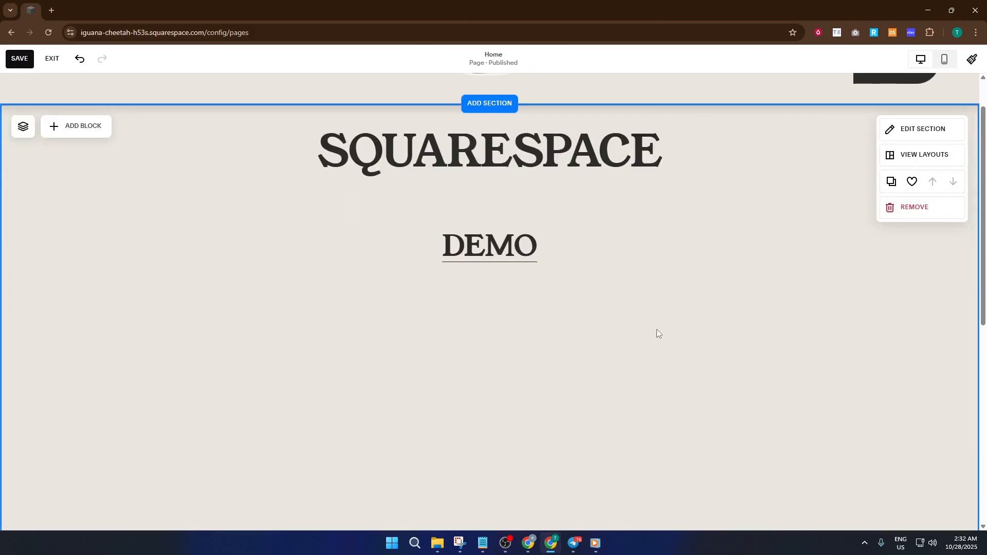
{"action": "left_click", "coordinate": [925, 132]}
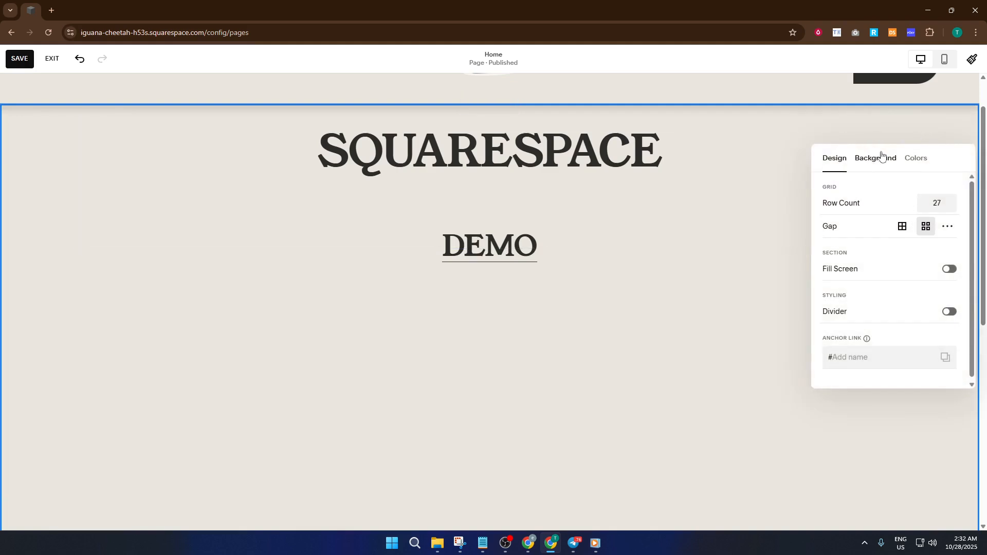
{"action": "left_click", "coordinate": [872, 162]}
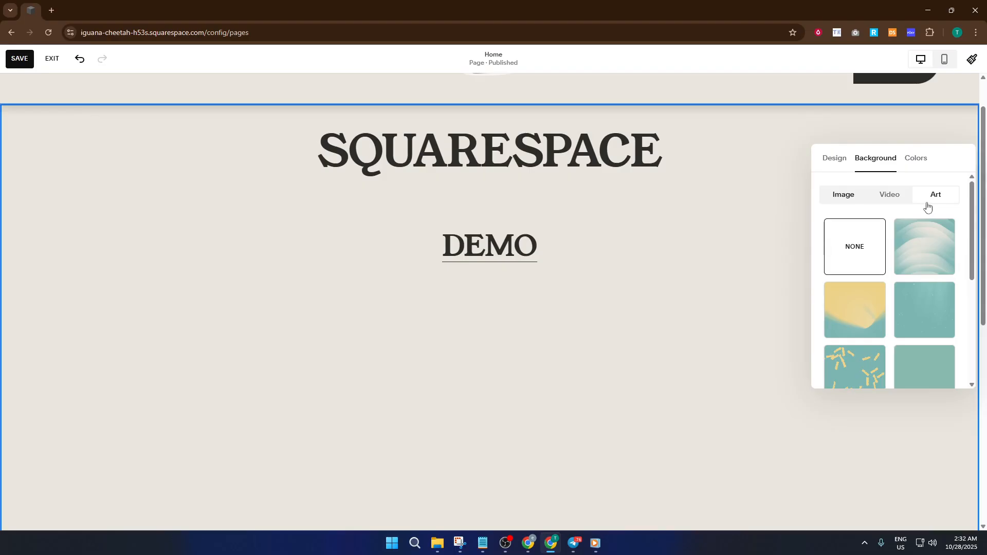
{"action": "left_click", "coordinate": [864, 301]}
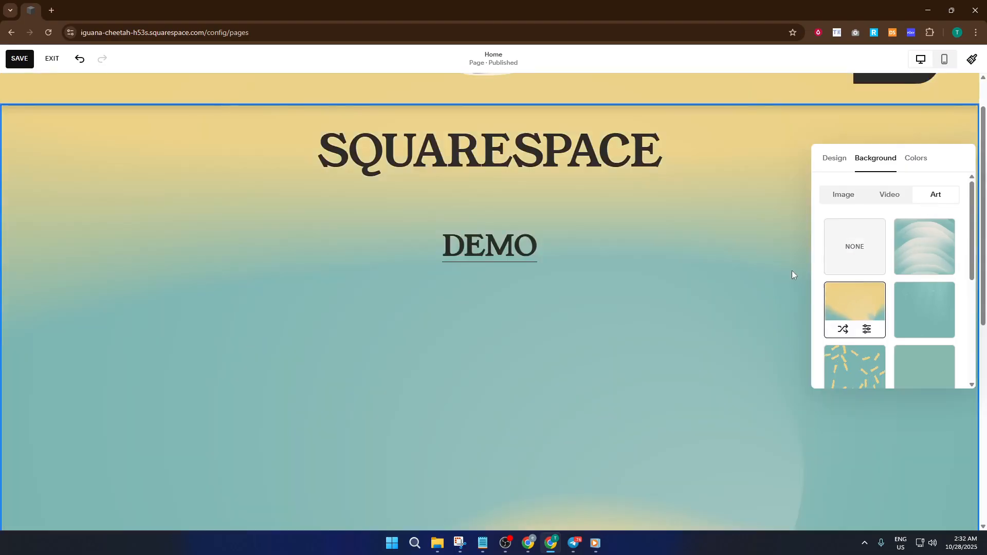
{"action": "scroll", "coordinate": [617, 226], "scroll_direction": "down", "scroll_amount": 5}
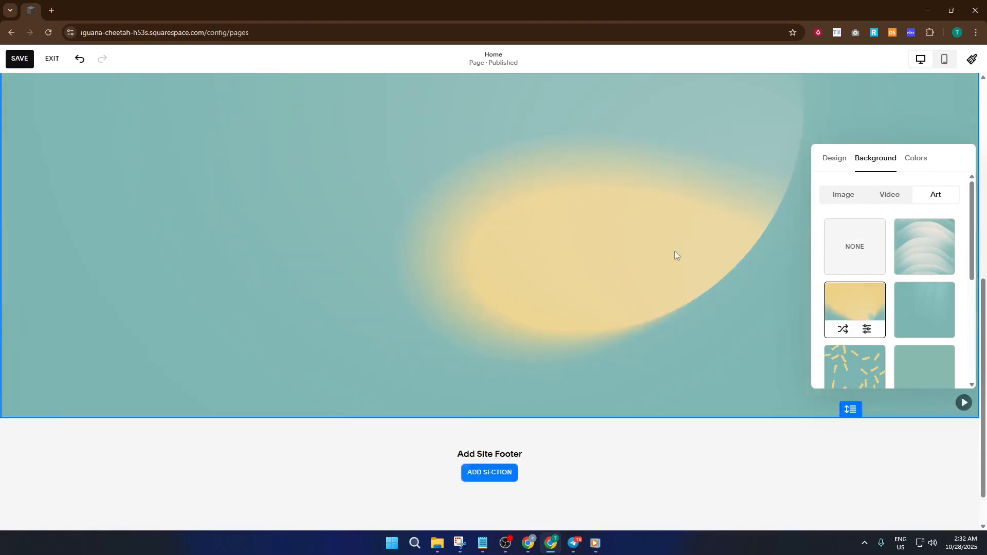
{"action": "scroll", "coordinate": [676, 251], "scroll_direction": "up", "scroll_amount": 10}
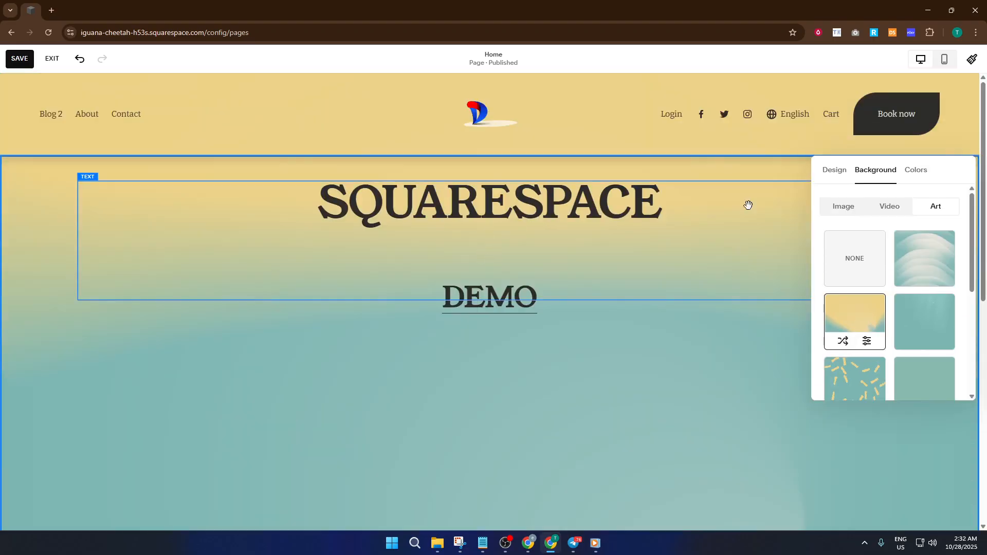
{"action": "scroll", "coordinate": [630, 326], "scroll_direction": "down", "scroll_amount": 4}
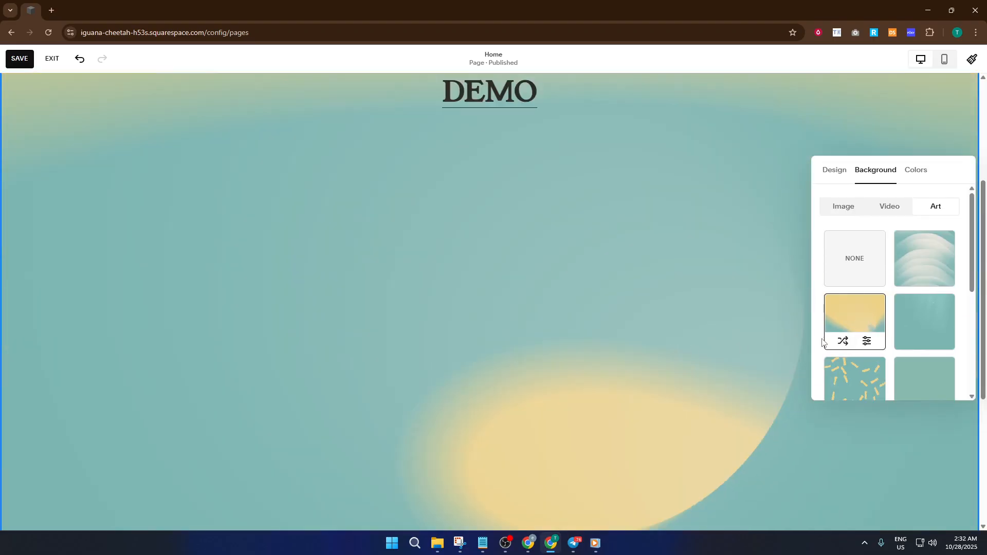
Step: Apply the scattered yellow brush-stroke artwork on teal as the section background
{"action": "left_click", "coordinate": [849, 380]}
{"action": "scroll", "coordinate": [515, 308], "scroll_direction": "down", "scroll_amount": 2}
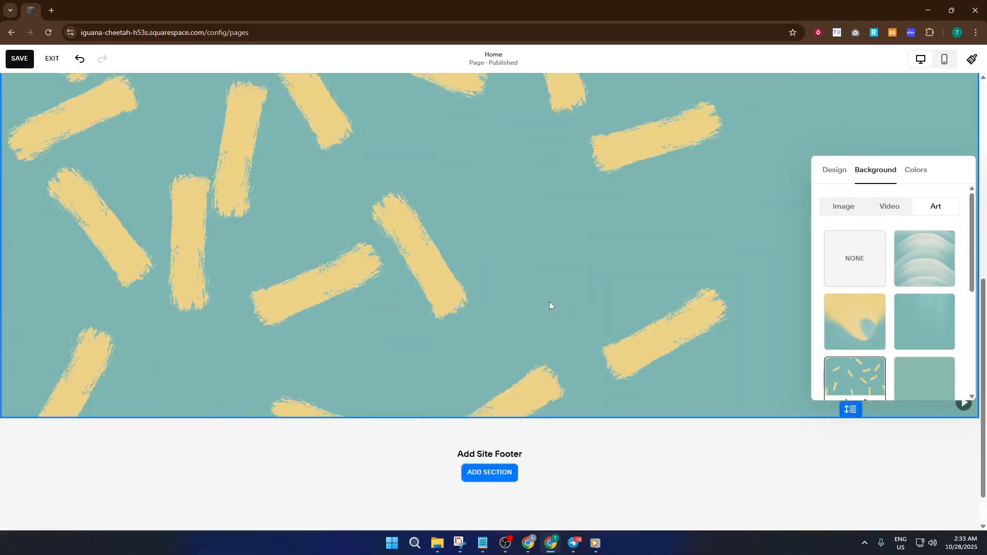
{"action": "scroll", "coordinate": [866, 275], "scroll_direction": "down", "scroll_amount": 4}
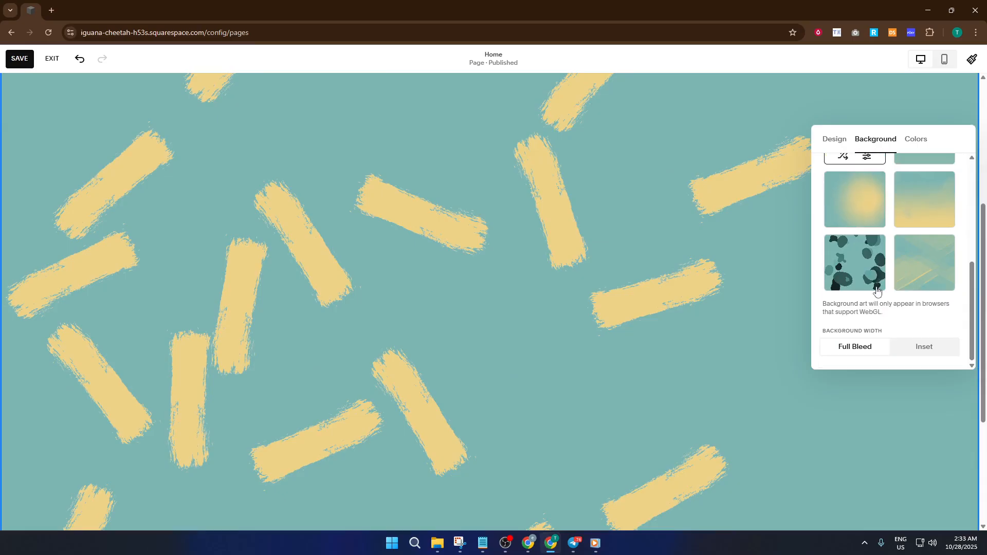
Step: Apply the teal-to-yellow vertical gradient artwork to the section and review it over the section's full height
{"action": "scroll", "coordinate": [880, 292], "scroll_direction": "up", "scroll_amount": 2}
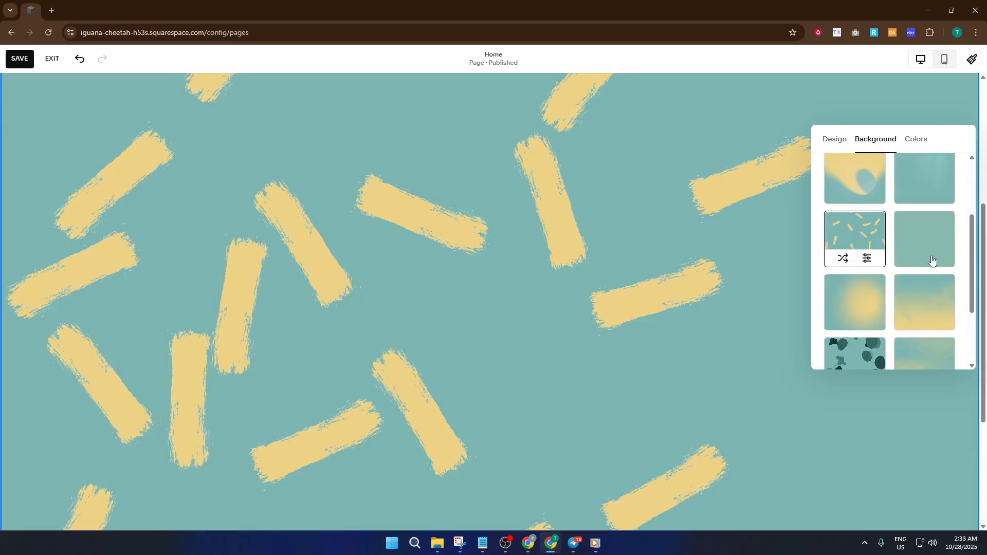
{"action": "left_click", "coordinate": [921, 302]}
{"action": "scroll", "coordinate": [761, 273], "scroll_direction": "up", "scroll_amount": 3}
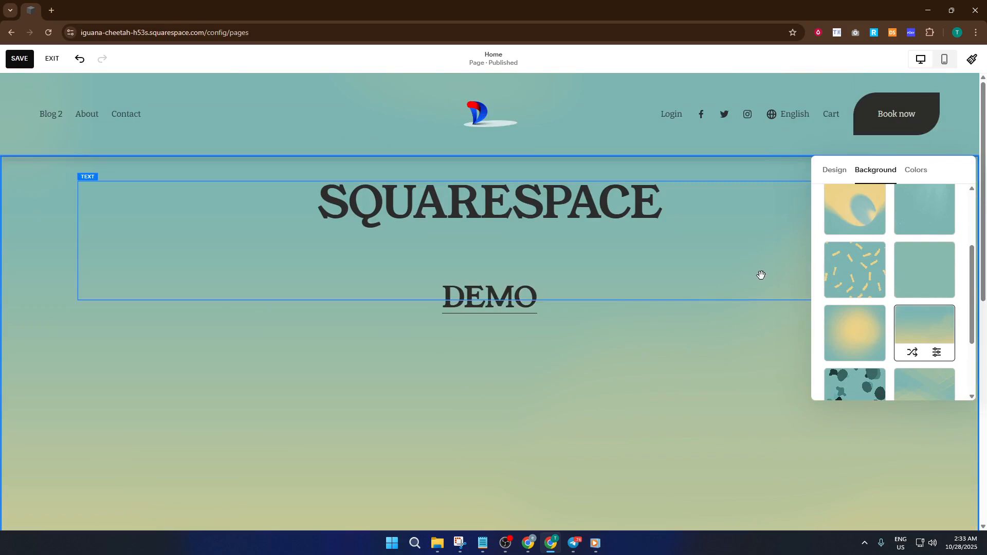
{"action": "scroll", "coordinate": [900, 275], "scroll_direction": "up", "scroll_amount": 3}
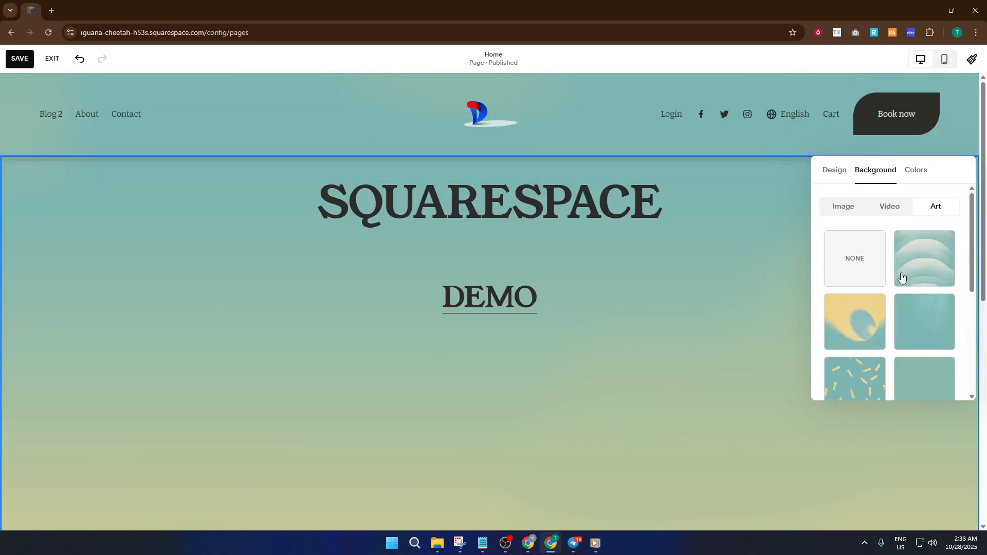
{"action": "scroll", "coordinate": [905, 277], "scroll_direction": "down", "scroll_amount": 5}
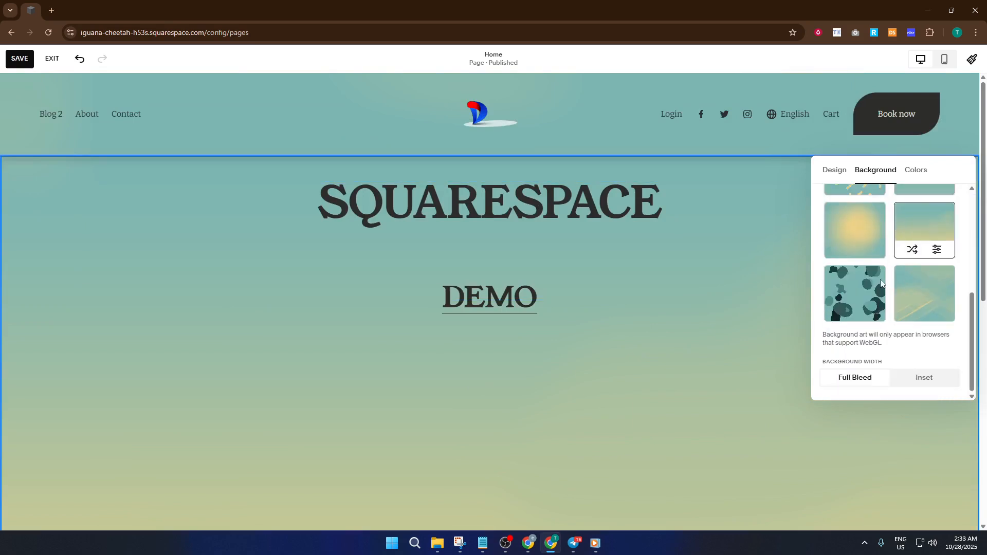
{"action": "scroll", "coordinate": [715, 309], "scroll_direction": "down", "scroll_amount": 6}
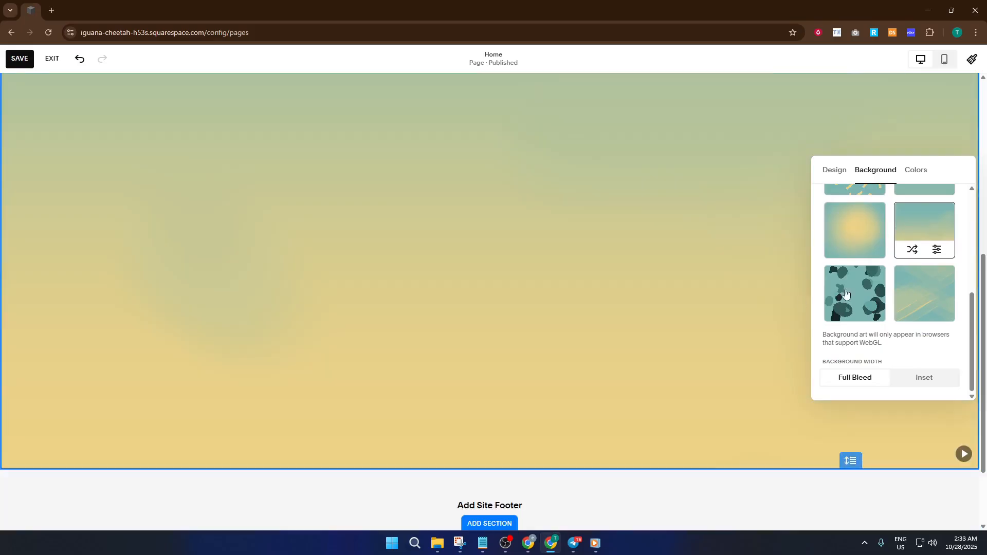
{"action": "scroll", "coordinate": [856, 273], "scroll_direction": "up", "scroll_amount": 5}
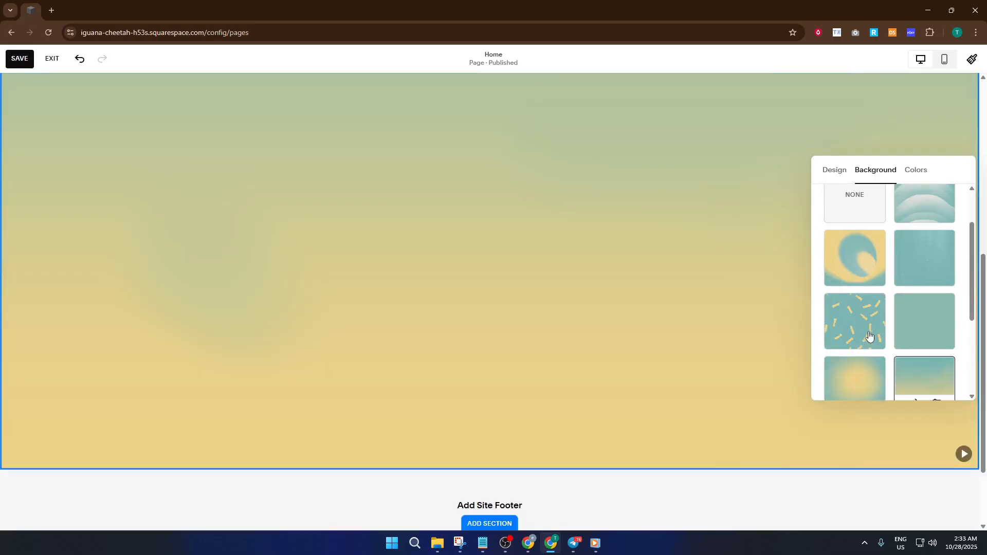
{"action": "scroll", "coordinate": [869, 335], "scroll_direction": "down", "scroll_amount": 3}
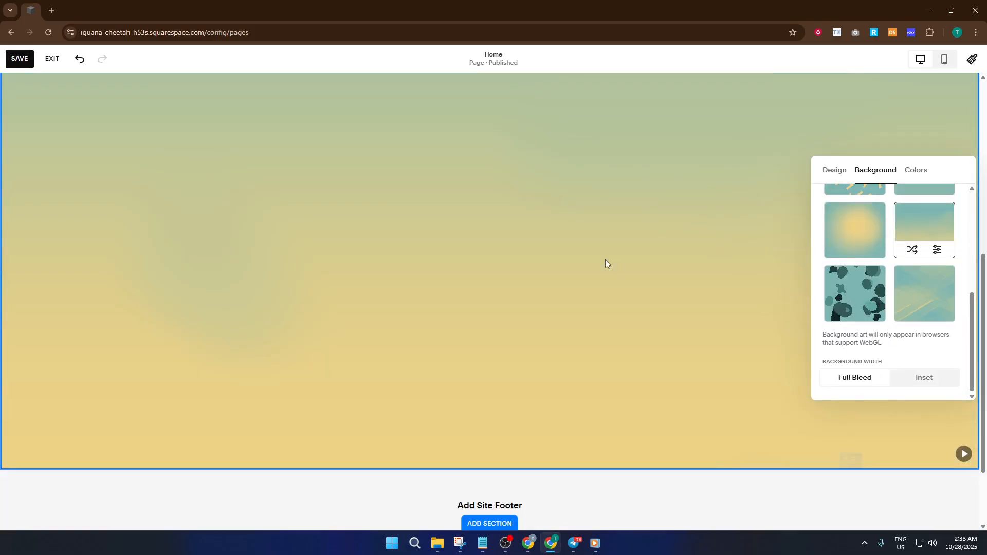
{"action": "scroll", "coordinate": [605, 261], "scroll_direction": "up", "scroll_amount": 5}
{"action": "scroll", "coordinate": [603, 266], "scroll_direction": "down", "scroll_amount": 3}
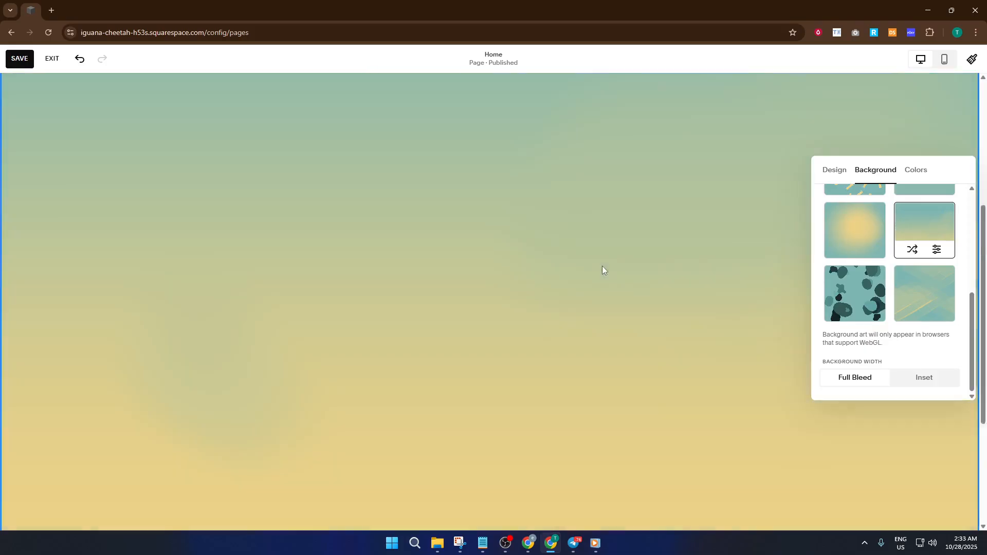
{"action": "scroll", "coordinate": [614, 260], "scroll_direction": "down", "scroll_amount": 3}
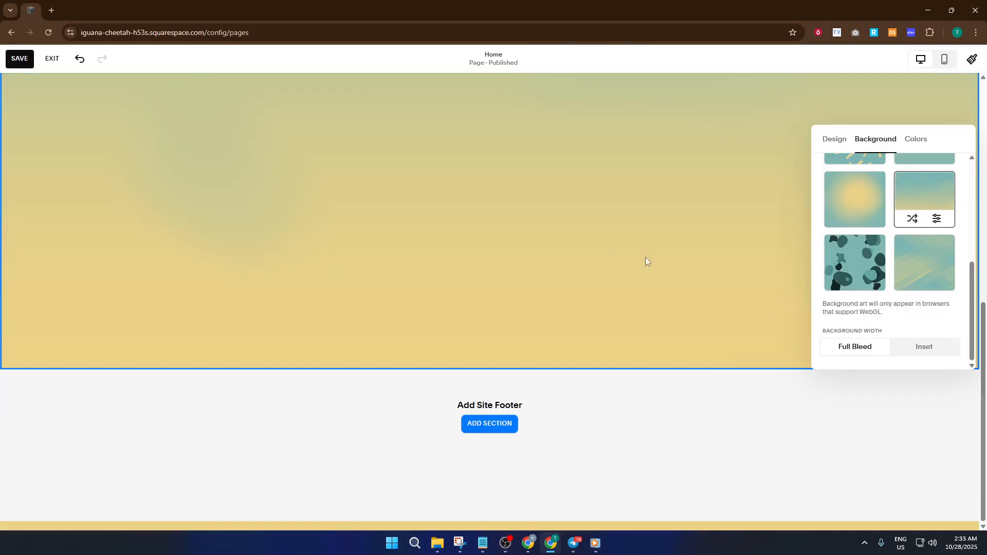
Step: Apply the layered geometric artwork with yellow edge lines as the section background and review it on the page
{"action": "left_click", "coordinate": [931, 259]}
{"action": "scroll", "coordinate": [644, 260], "scroll_direction": "up", "scroll_amount": 5}
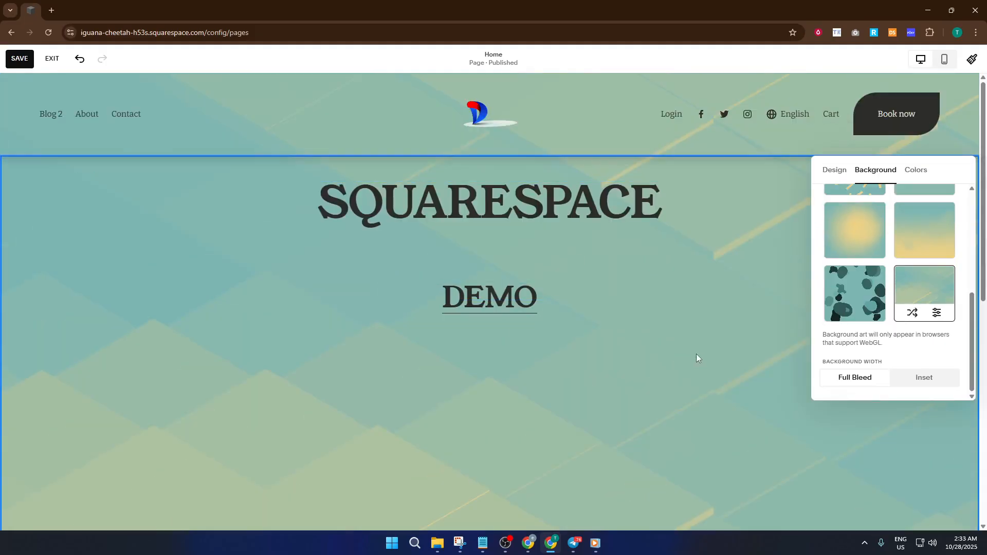
{"action": "scroll", "coordinate": [698, 352], "scroll_direction": "down", "scroll_amount": 2}
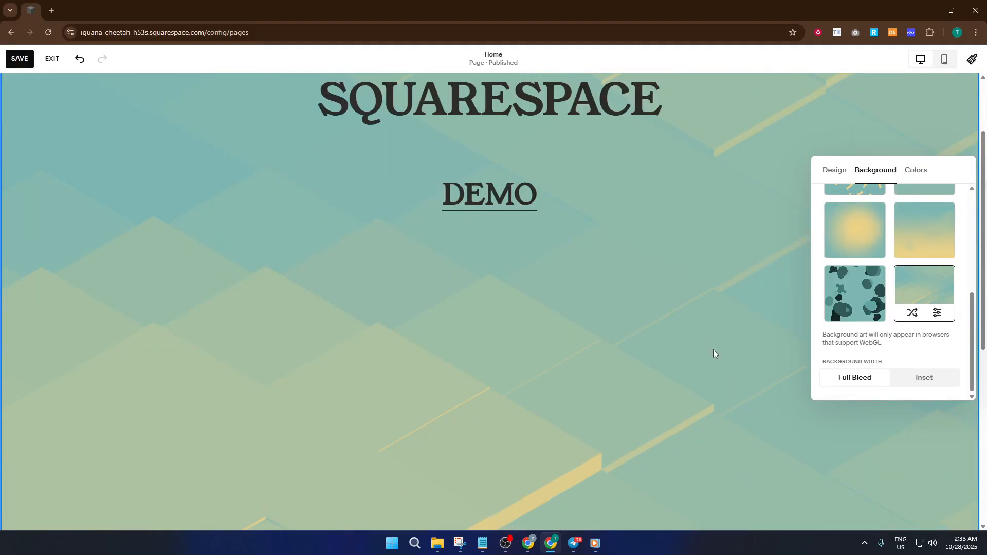
{"action": "scroll", "coordinate": [714, 350], "scroll_direction": "down", "scroll_amount": 3}
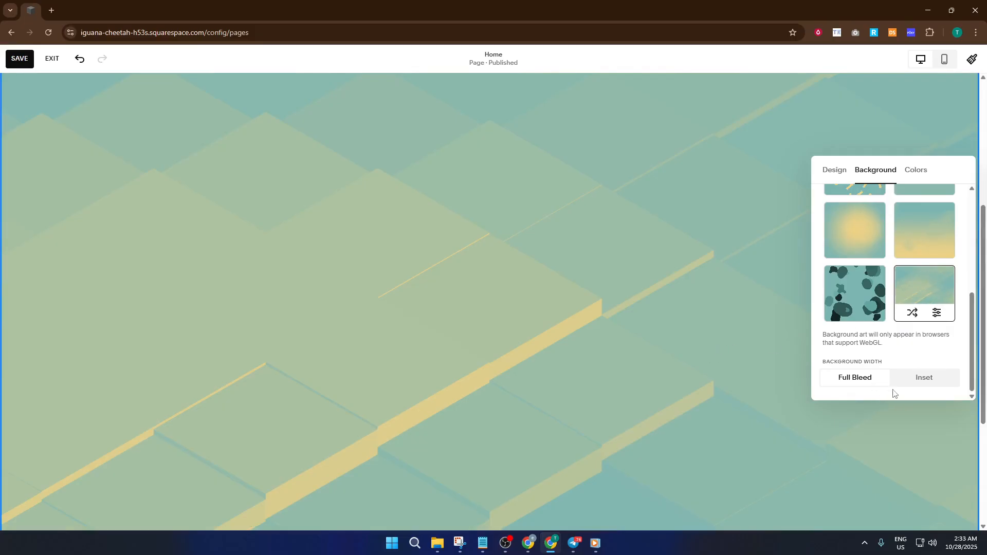
Step: Try the Inset background width on the section and return it to Full Bleed
{"action": "left_click", "coordinate": [919, 383]}
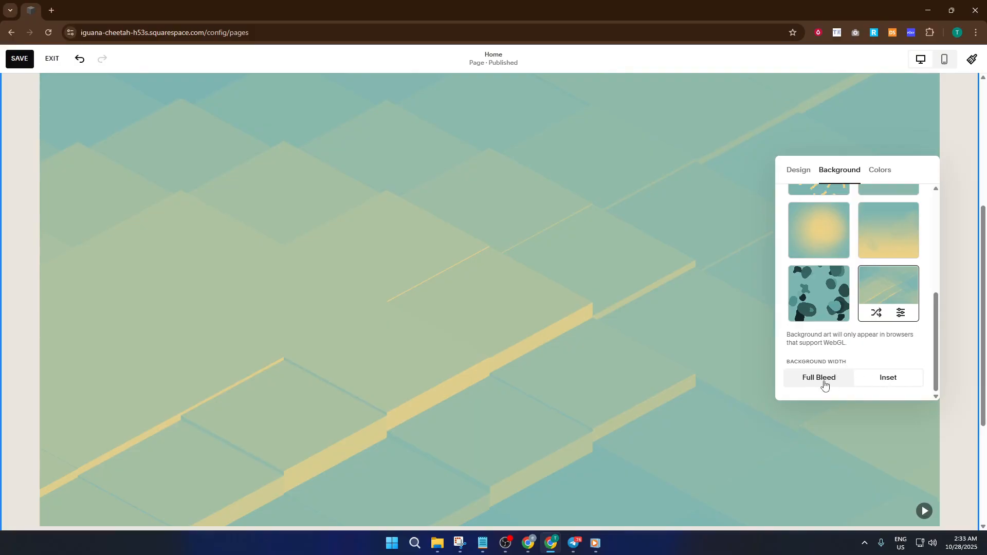
{"action": "left_click", "coordinate": [808, 385]}
{"action": "scroll", "coordinate": [864, 329], "scroll_direction": "up", "scroll_amount": 5}
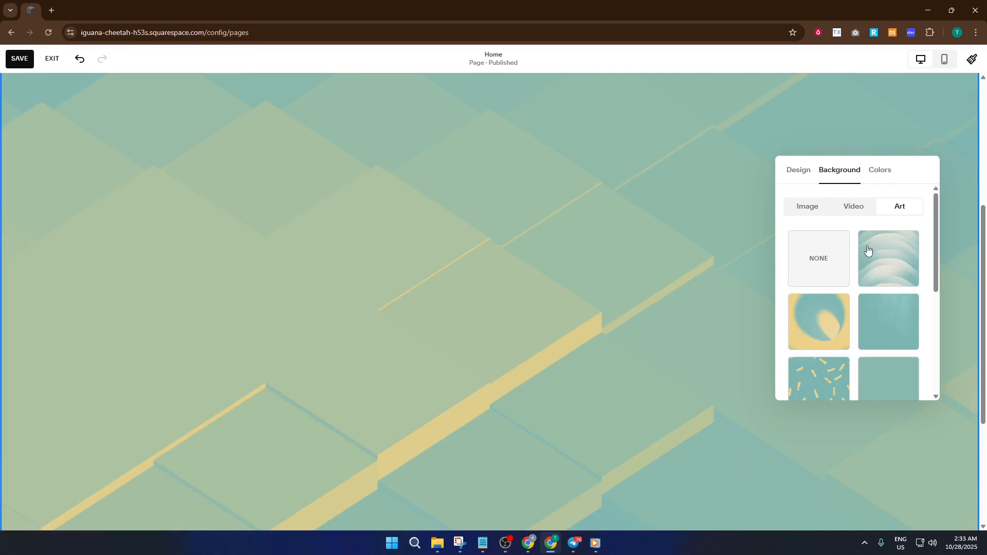
Step: Examine the section's available color themes and its grid, fill screen and divider design options
{"action": "left_click", "coordinate": [866, 172]}
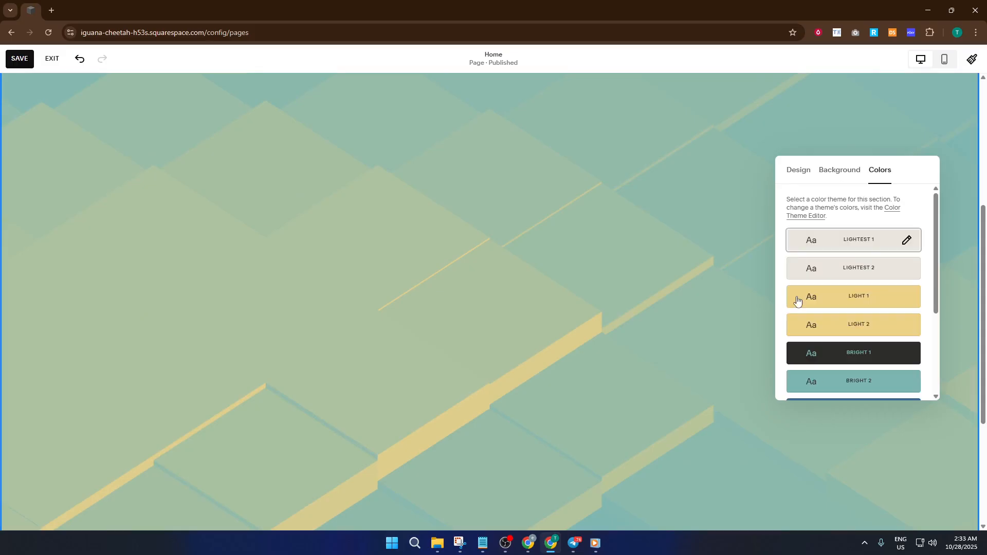
{"action": "scroll", "coordinate": [856, 281], "scroll_direction": "down", "scroll_amount": 3}
{"action": "scroll", "coordinate": [853, 276], "scroll_direction": "up", "scroll_amount": 5}
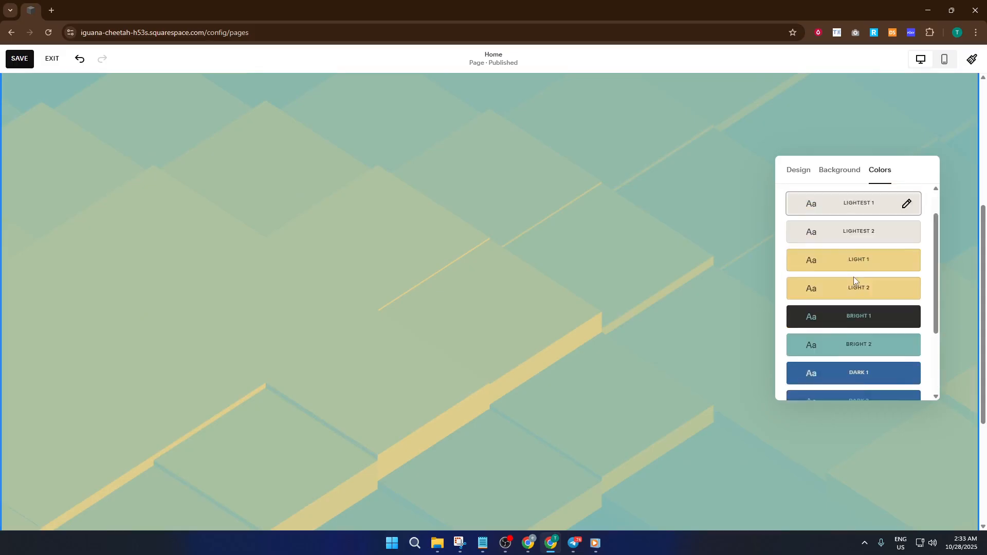
{"action": "left_click", "coordinate": [807, 166]}
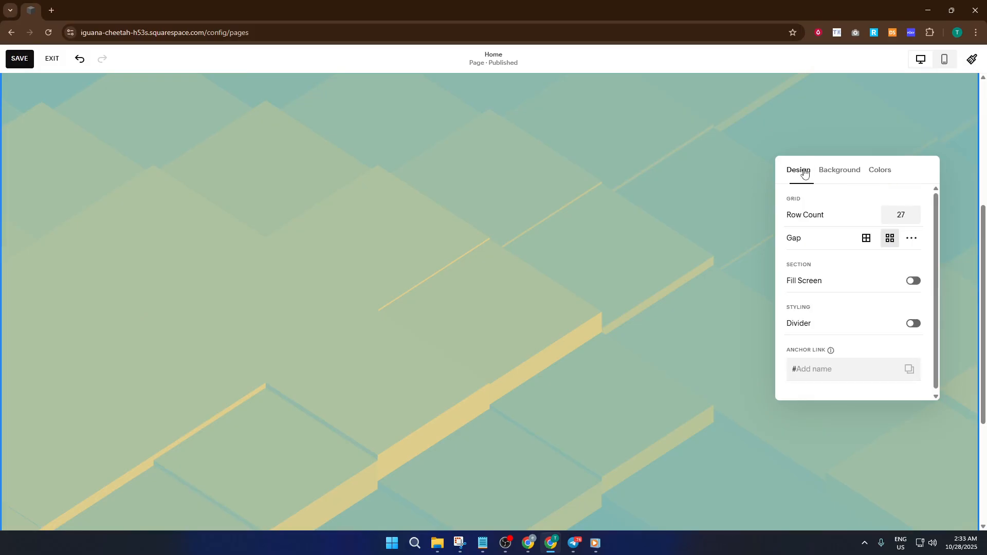
{"action": "scroll", "coordinate": [852, 303], "scroll_direction": "down", "scroll_amount": 1}
{"action": "scroll", "coordinate": [853, 303], "scroll_direction": "up", "scroll_amount": 1}
Step: Open the detailed settings of the selected geometric background art and expand its Motion options
{"action": "left_click", "coordinate": [854, 171]}
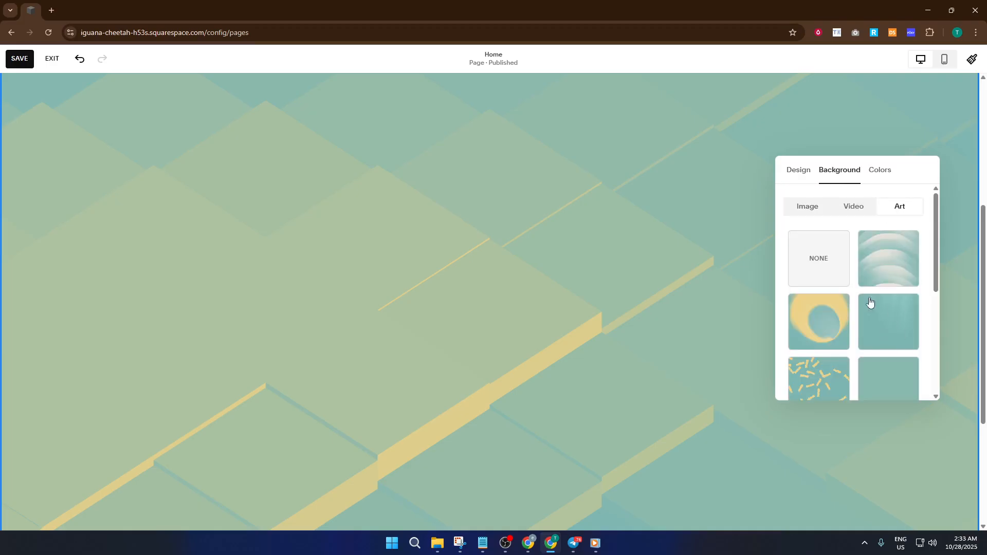
{"action": "scroll", "coordinate": [869, 309], "scroll_direction": "down", "scroll_amount": 3}
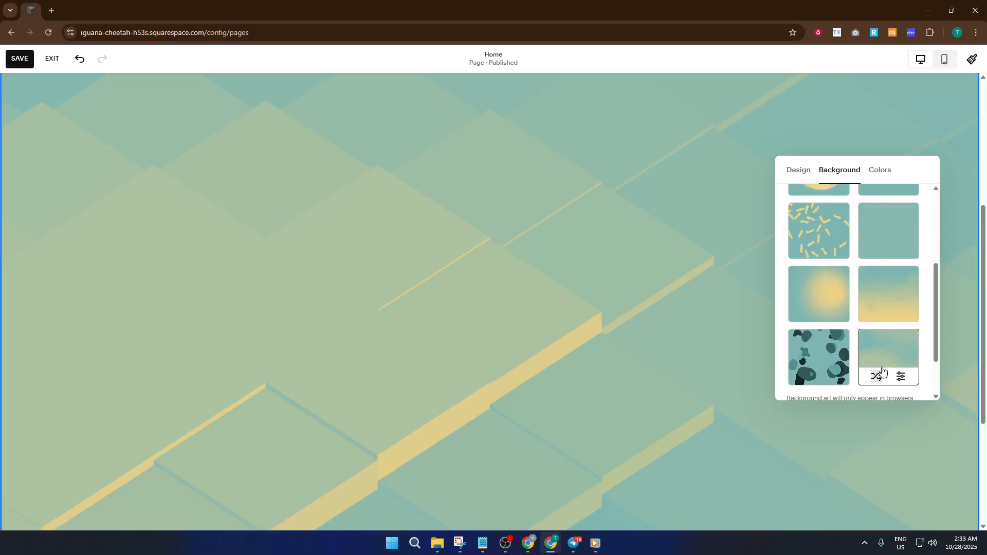
{"action": "scroll", "coordinate": [890, 290], "scroll_direction": "up", "scroll_amount": 5}
{"action": "scroll", "coordinate": [887, 308], "scroll_direction": "down", "scroll_amount": 6}
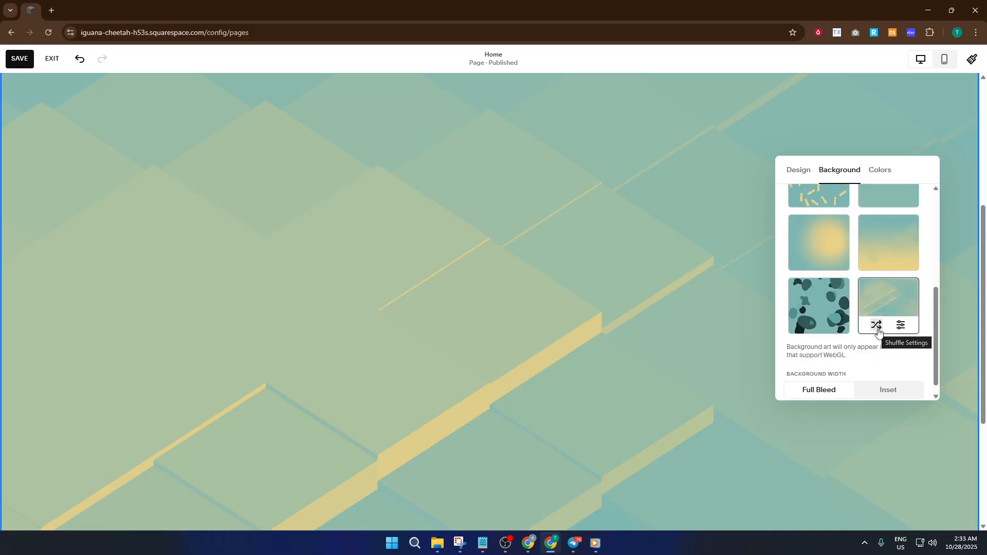
{"action": "left_click", "coordinate": [900, 326]}
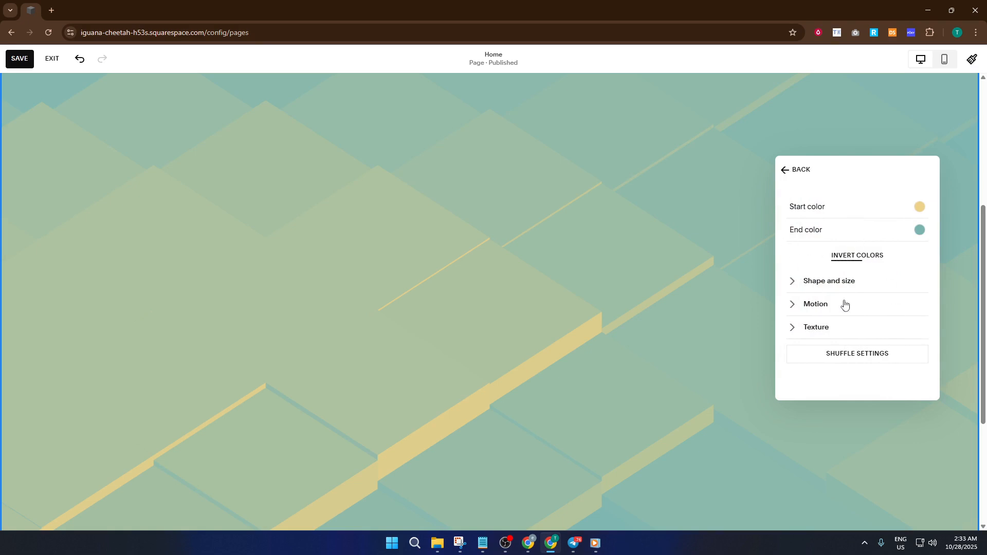
{"action": "left_click", "coordinate": [791, 305]}
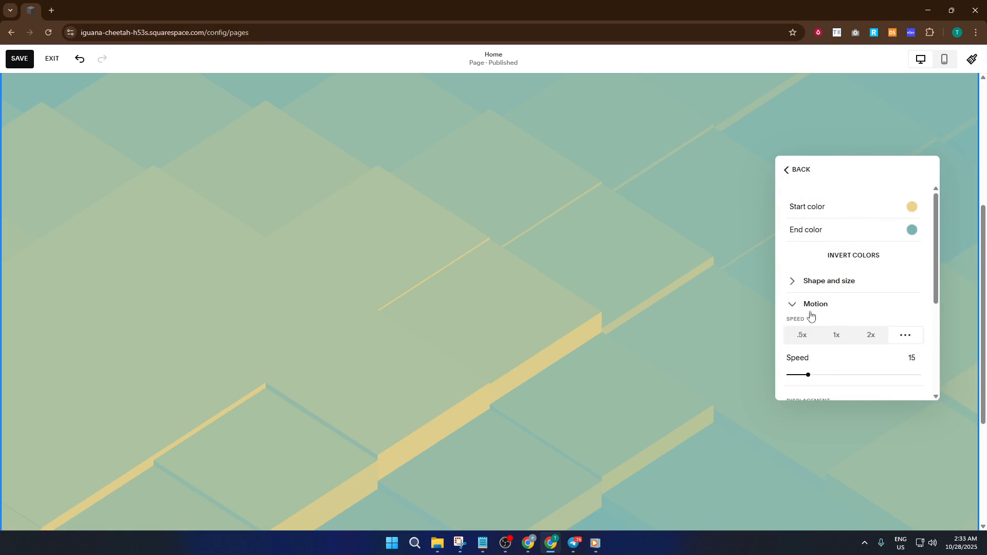
Step: Set the background art's motion speed to 35 and shuffle its settings for a new random variation
{"action": "scroll", "coordinate": [842, 325], "scroll_direction": "down", "scroll_amount": 1}
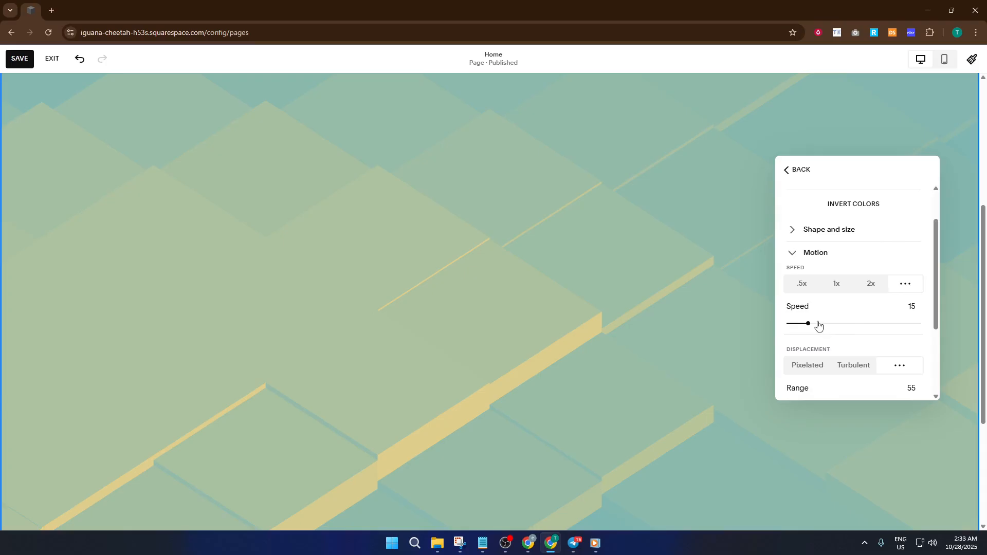
{"action": "left_click_drag", "start_coordinate": [814, 324], "coordinate": [834, 323]}
{"action": "scroll", "coordinate": [859, 339], "scroll_direction": "down", "scroll_amount": 3}
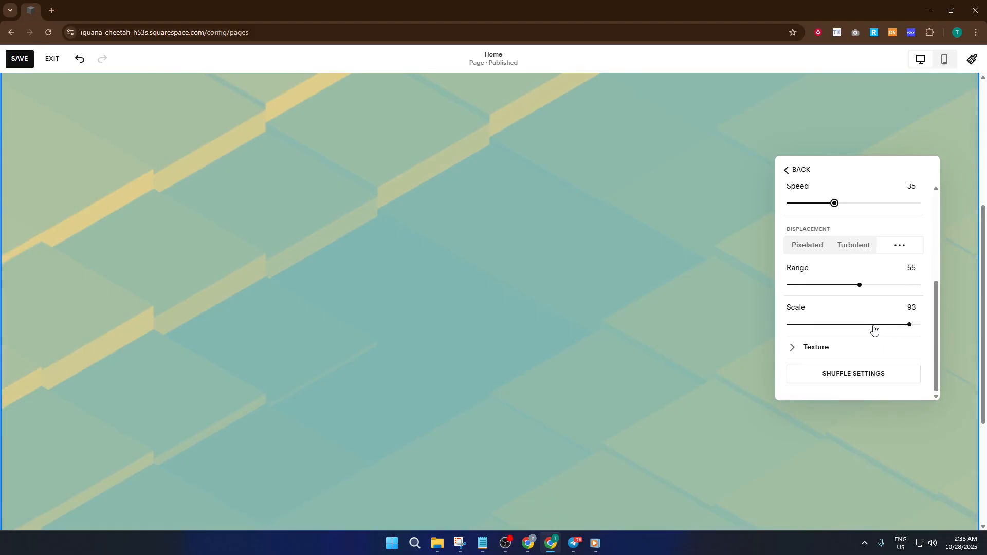
{"action": "left_click", "coordinate": [862, 374]}
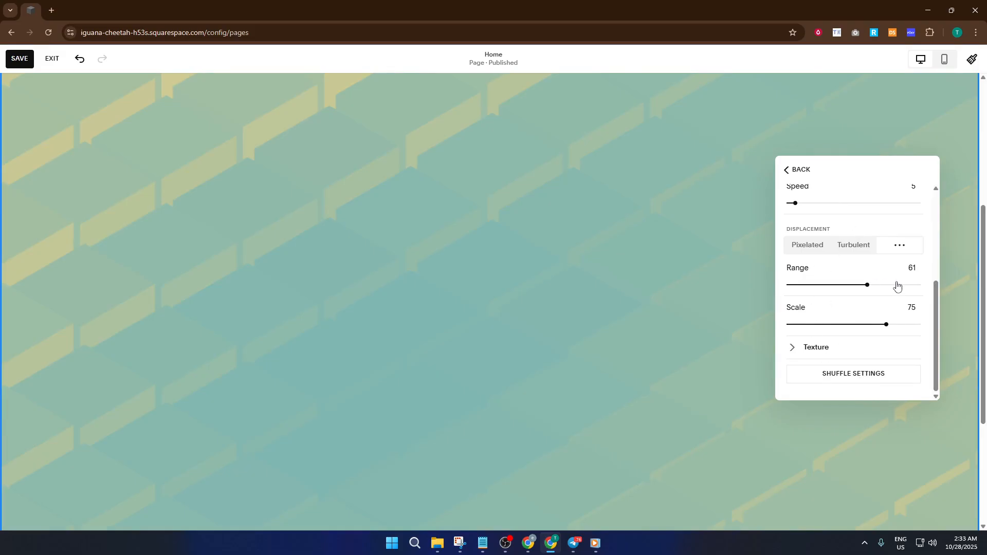
Step: Return from the detailed art settings to the background art choices and close the section's editing options
{"action": "scroll", "coordinate": [898, 286], "scroll_direction": "up", "scroll_amount": 4}
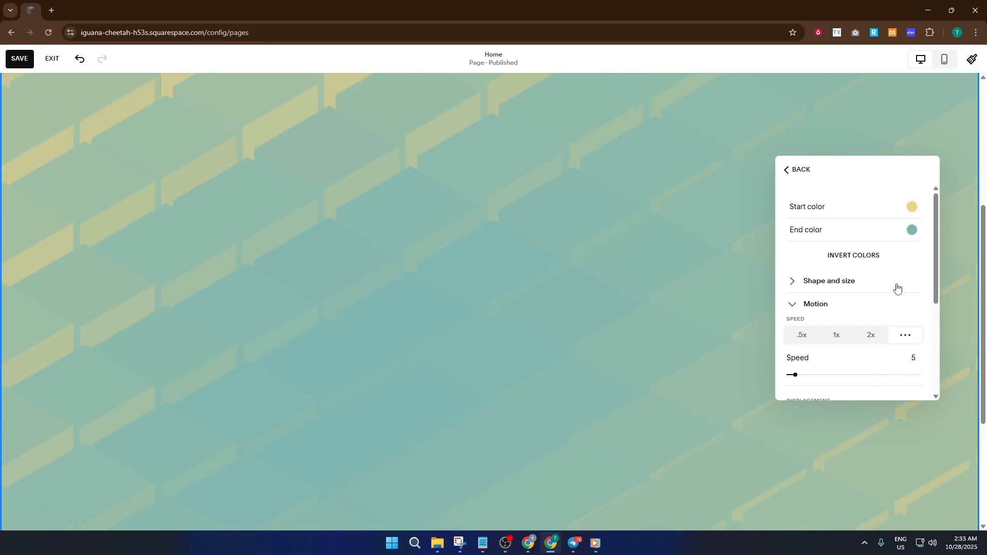
{"action": "left_click", "coordinate": [783, 171]}
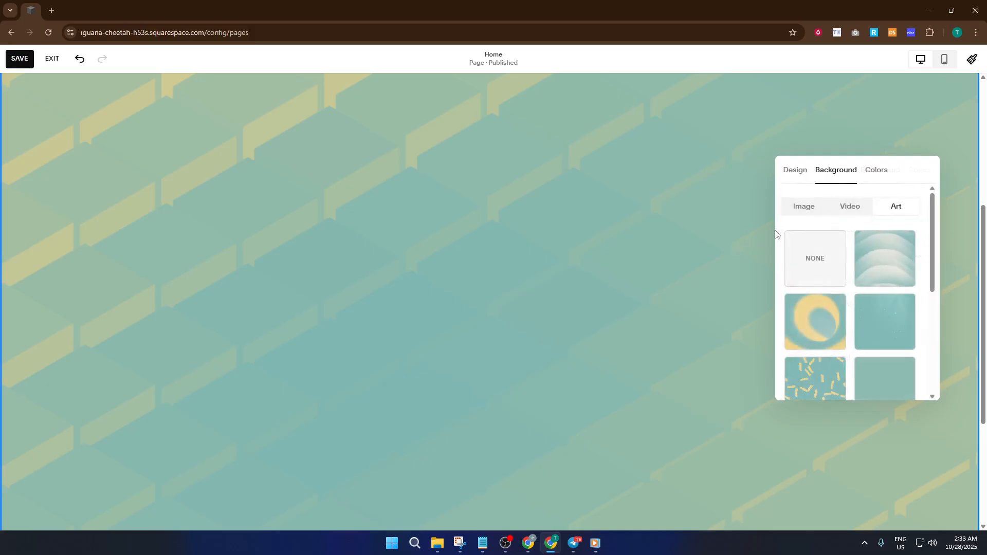
{"action": "scroll", "coordinate": [863, 318], "scroll_direction": "down", "scroll_amount": 3}
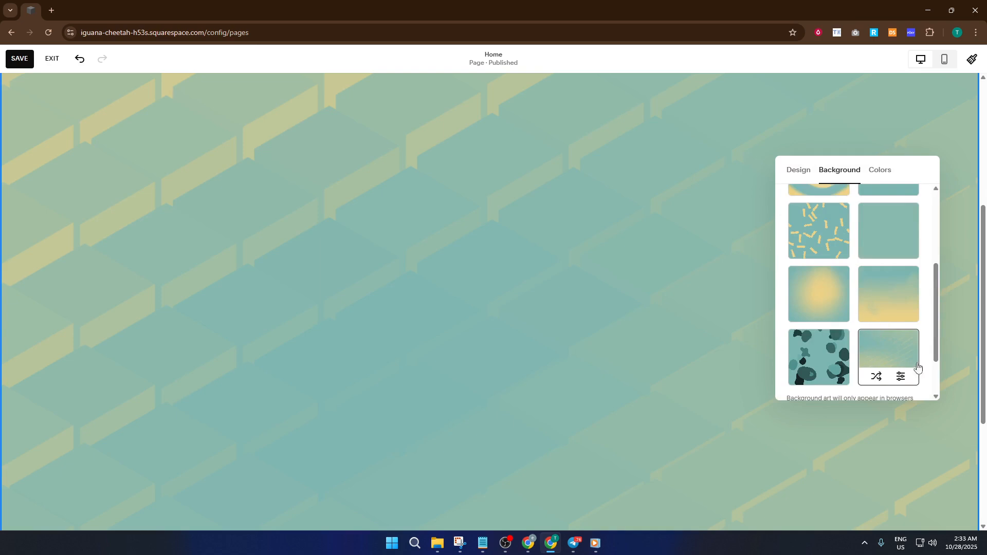
{"action": "left_click", "coordinate": [708, 299]}
Step: Play the section's background animation and review the moving geometric artwork between the DEMO text and the site footer
{"action": "scroll", "coordinate": [709, 301], "scroll_direction": "down", "scroll_amount": 2}
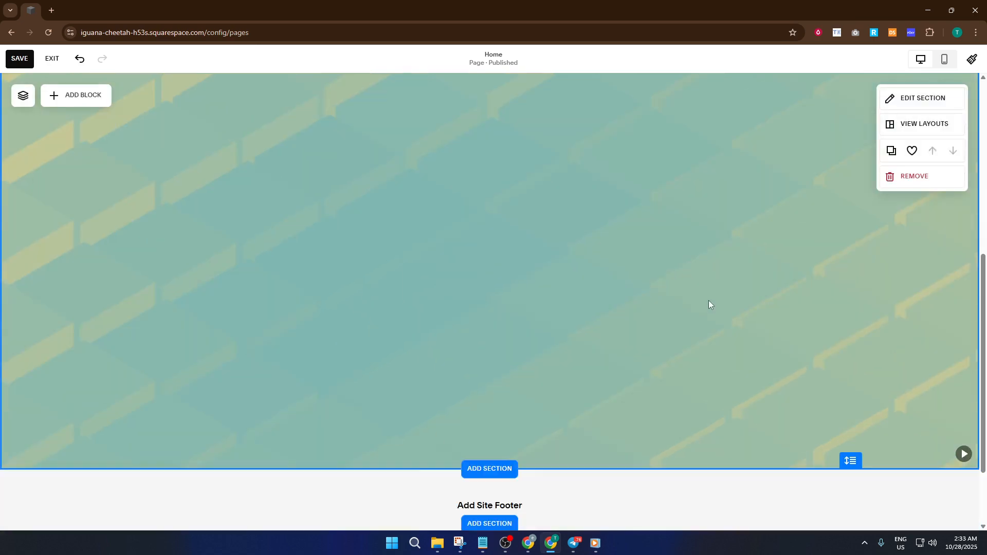
{"action": "scroll", "coordinate": [709, 301], "scroll_direction": "up", "scroll_amount": 2}
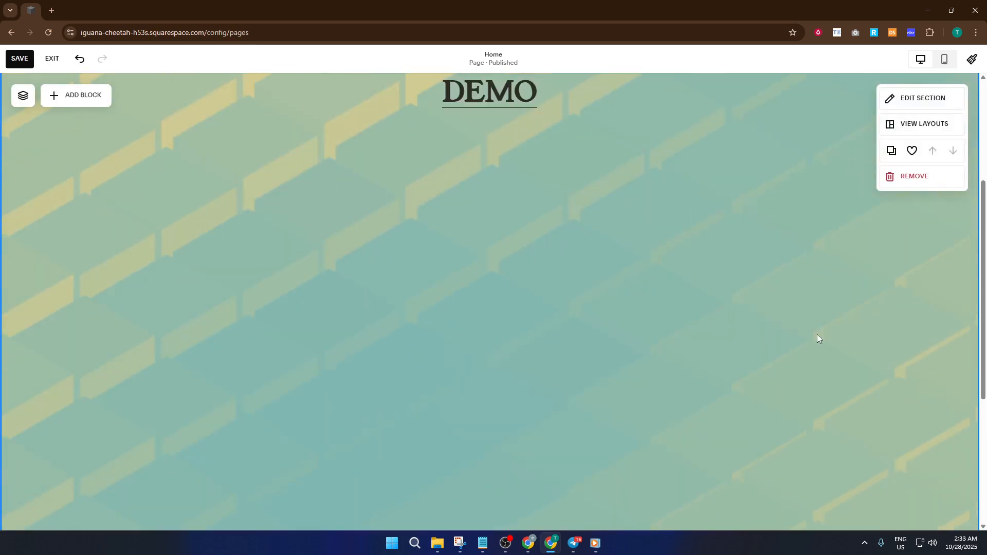
{"action": "scroll", "coordinate": [874, 383], "scroll_direction": "down", "scroll_amount": 2}
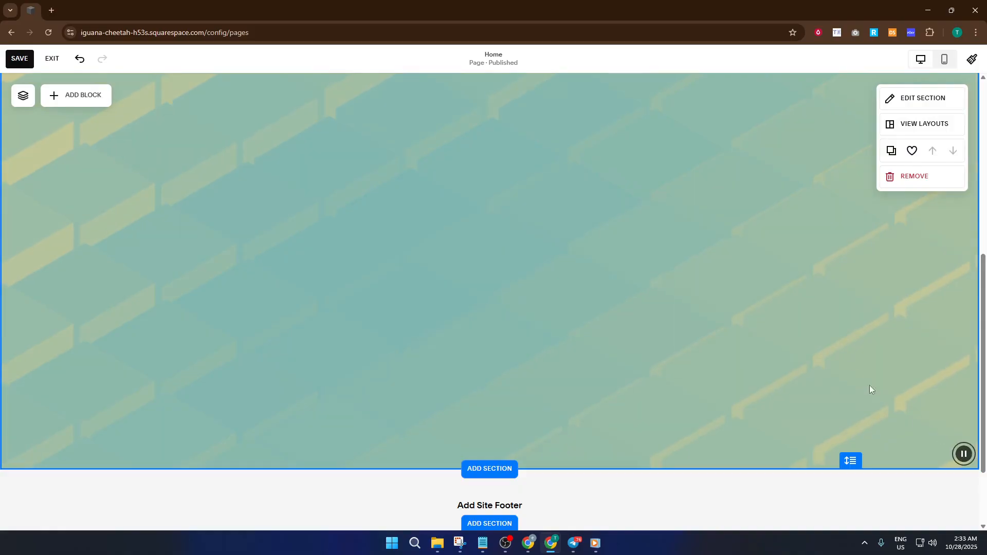
{"action": "scroll", "coordinate": [844, 369], "scroll_direction": "up", "scroll_amount": 2}
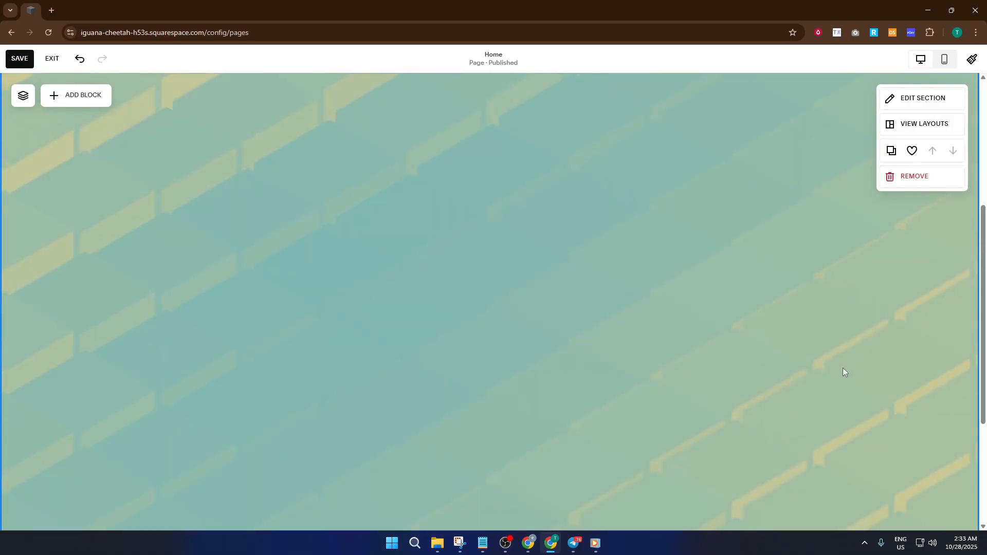
{"action": "scroll", "coordinate": [600, 336], "scroll_direction": "up", "scroll_amount": 2}
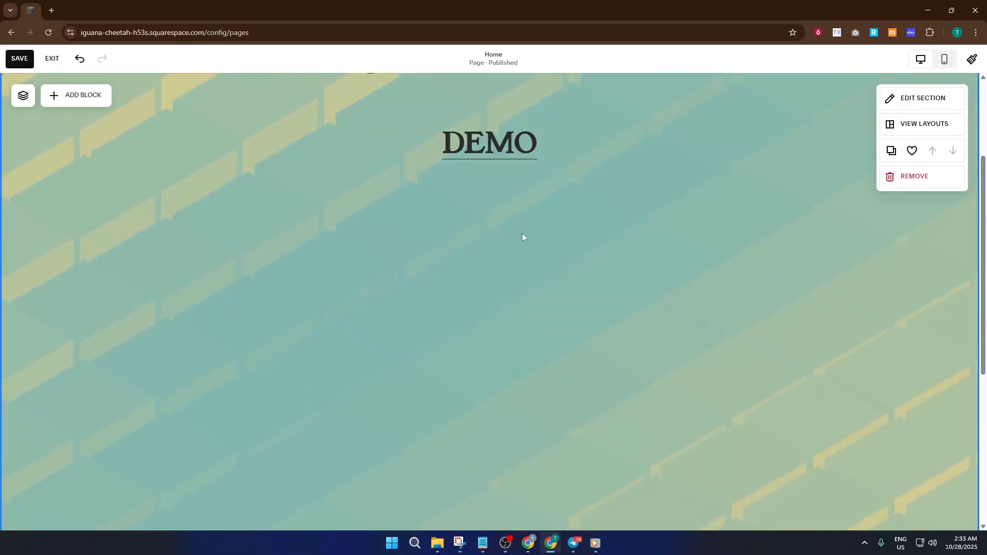